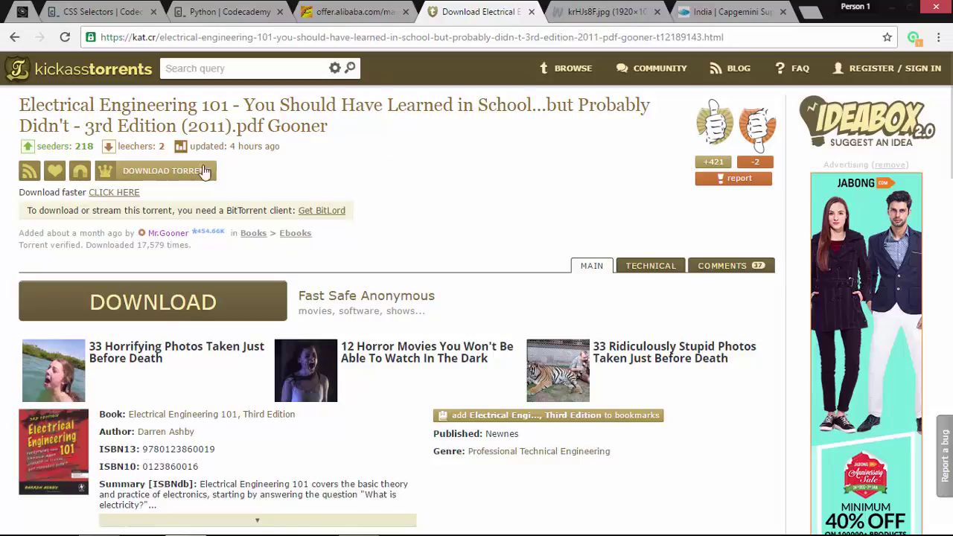
Step: Send the Electrical Engineering 101 magnet link to BitTorrent, allowing Chrome to launch the application
left_click(80, 175)
left_click(512, 307)
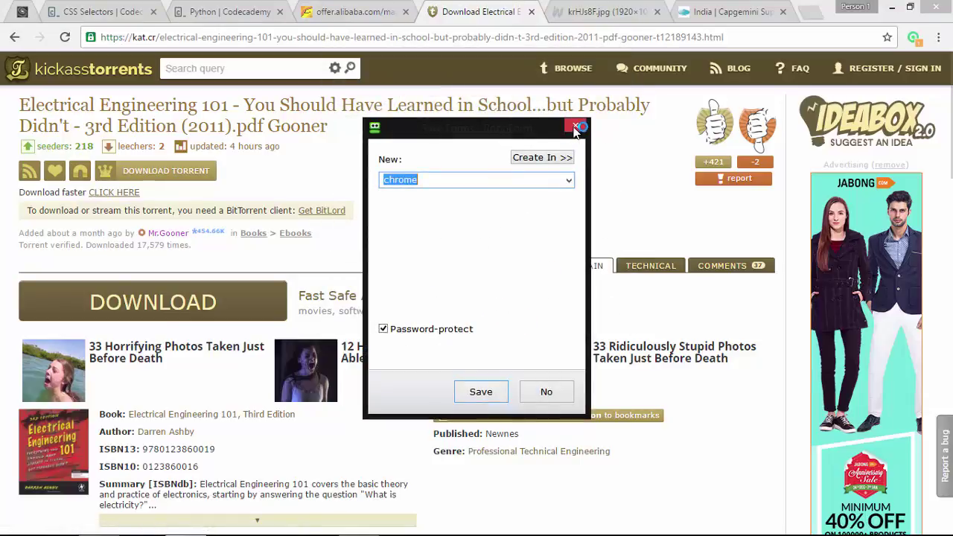
Step: Dismiss the password prompt and add the torrent with its save location changed to E:\
left_click(577, 128)
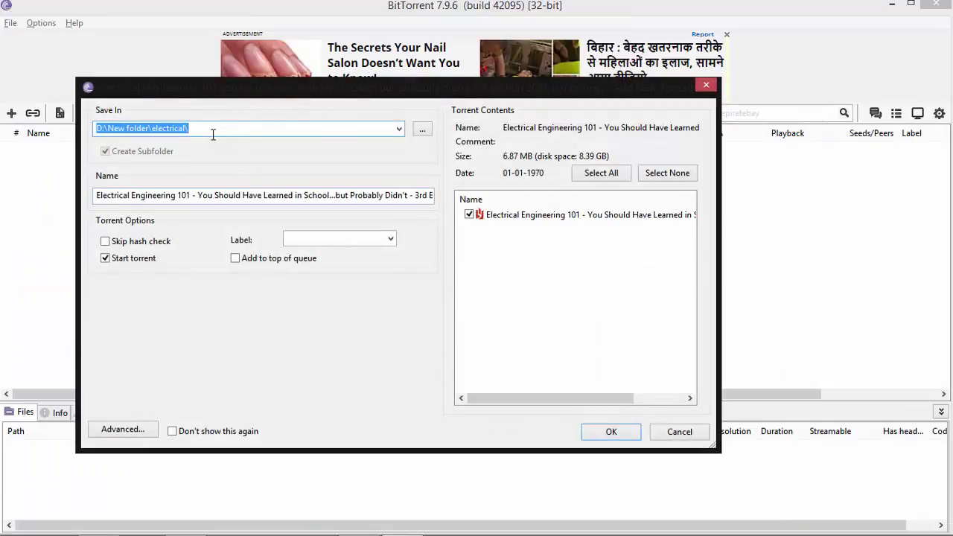
left_click(210, 132)
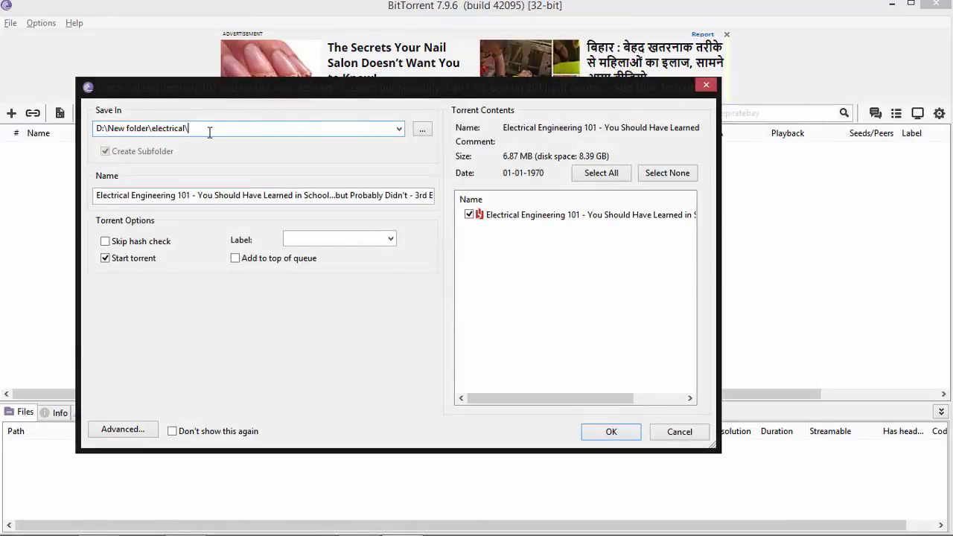
key("BackSpace")
key("BackSpace")
key("BackSpace")
key("BackSpace")
key("BackSpace")
key("BackSpace")
key("BackSpace")
key("BackSpace")
key("BackSpace")
key("BackSpace")
key("BackSpace")
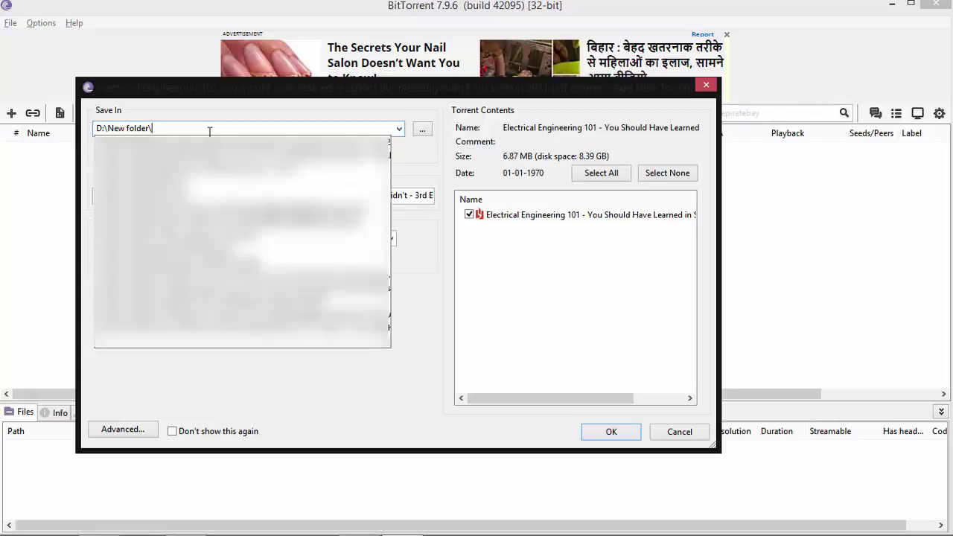
left_click(100, 128)
key("BackSpace")
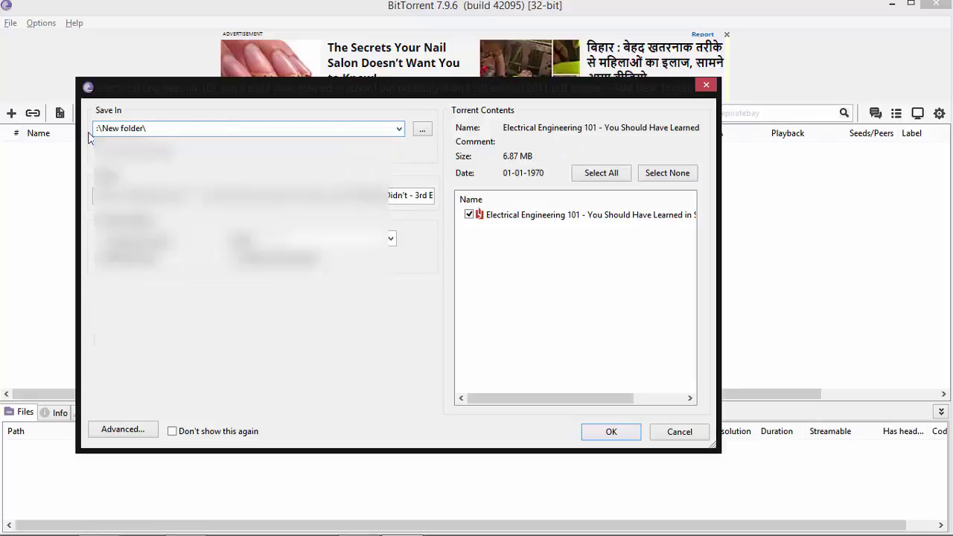
type("E")
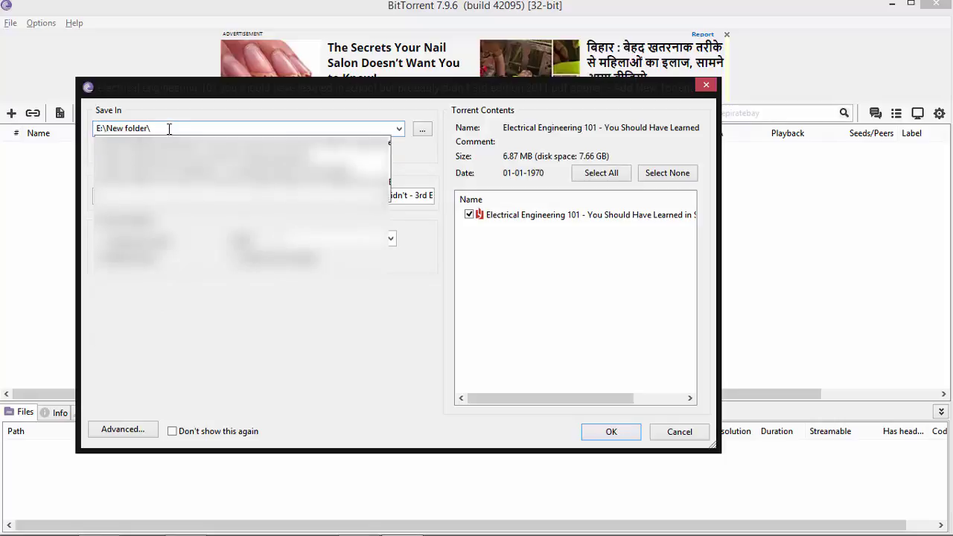
left_click_drag(169, 128, 102, 128)
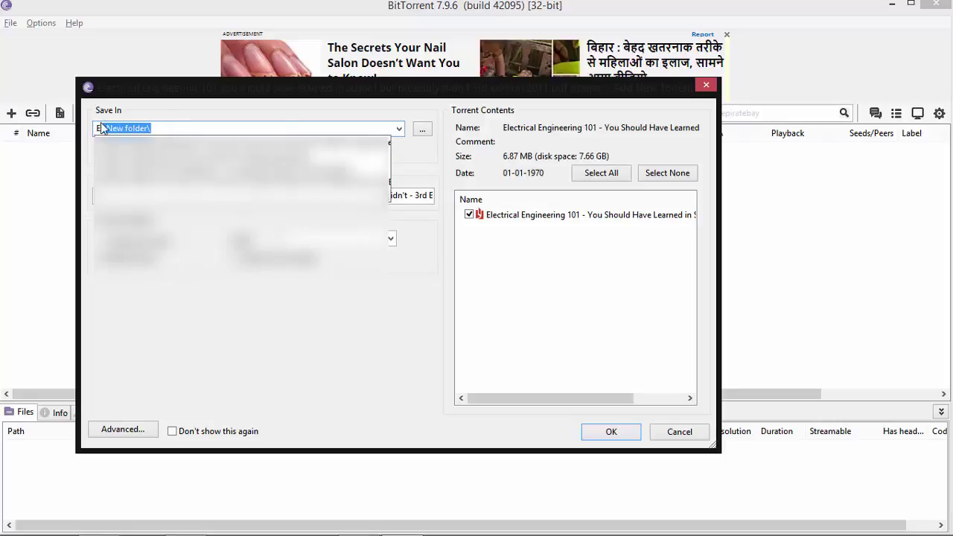
key("BackSpace")
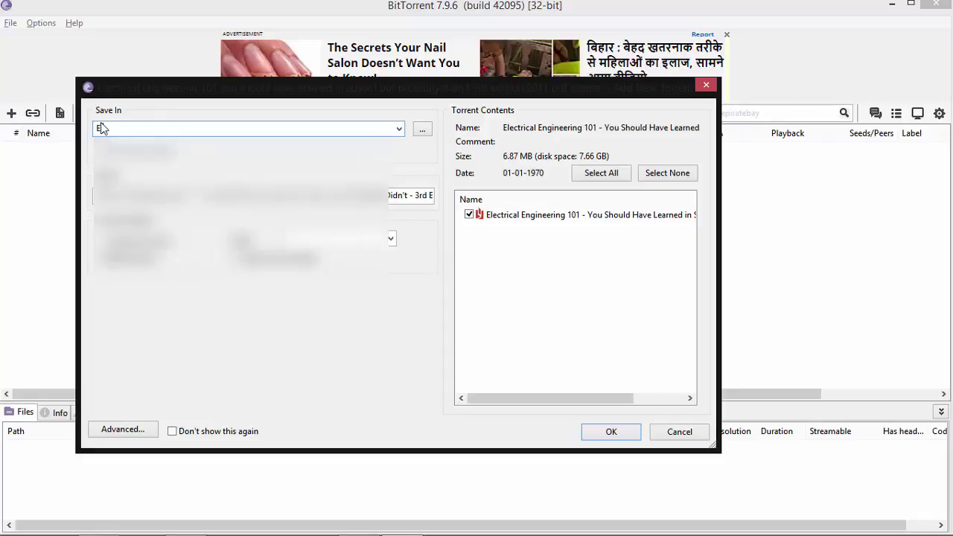
type(":\\")
left_click(608, 435)
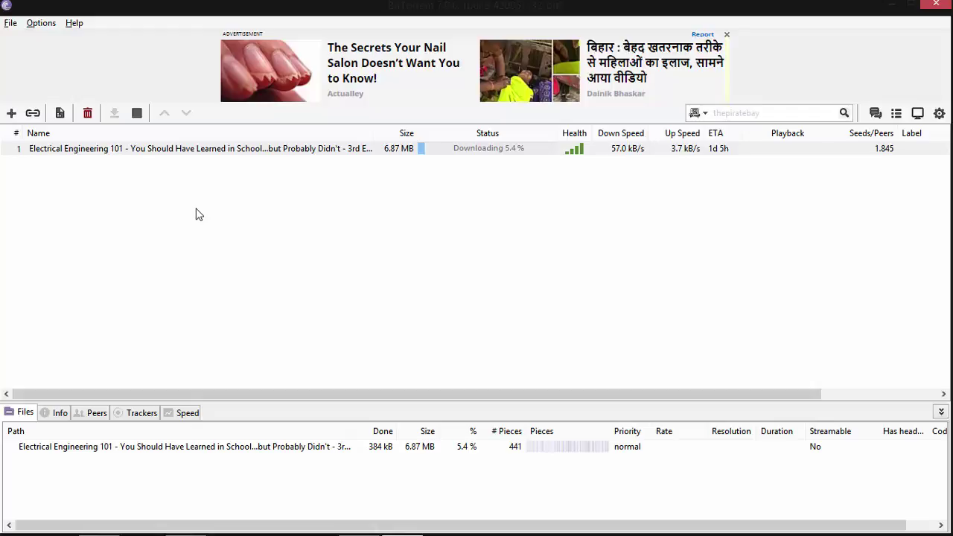
Step: Stop the Electrical Engineering 101 download at 8.1% and delete it from the transfer list
left_click(136, 113)
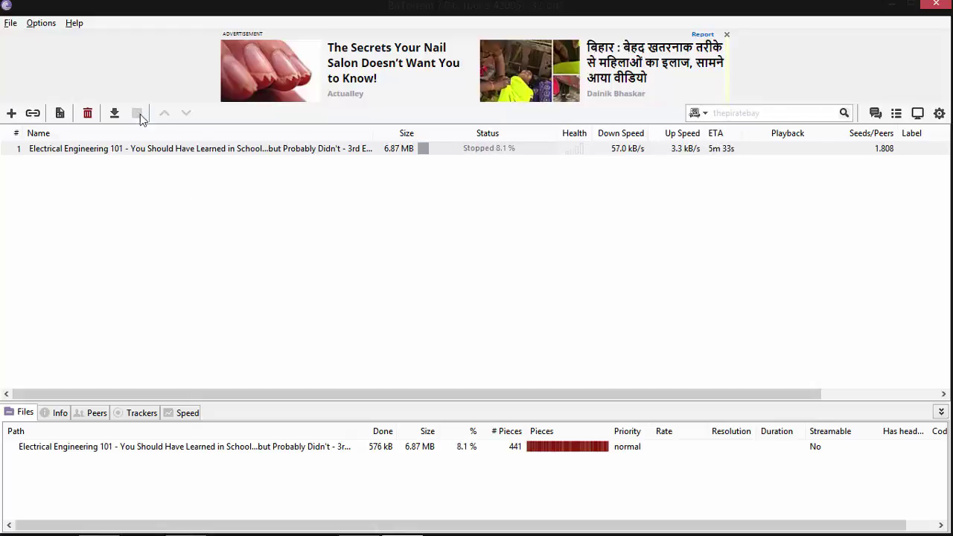
left_click(226, 244)
left_click(281, 156)
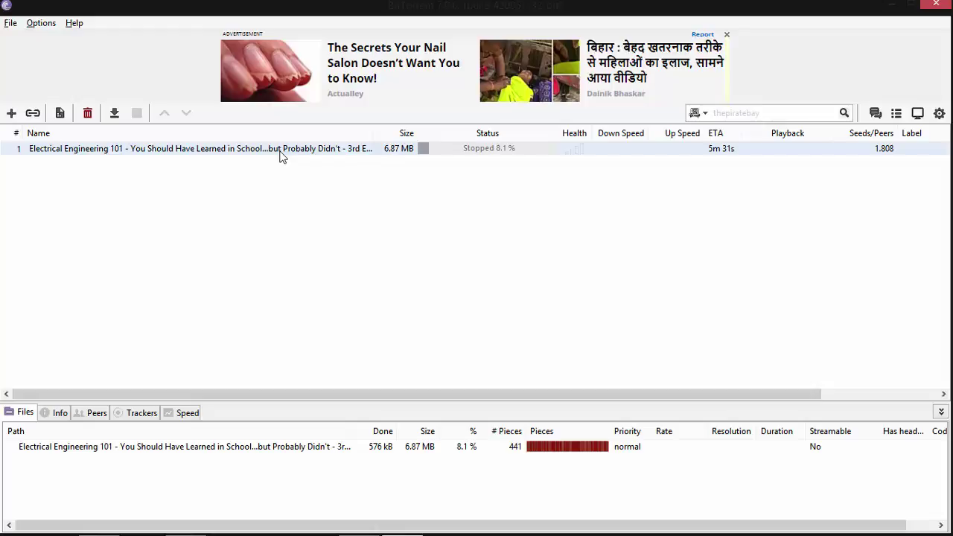
key("Delete")
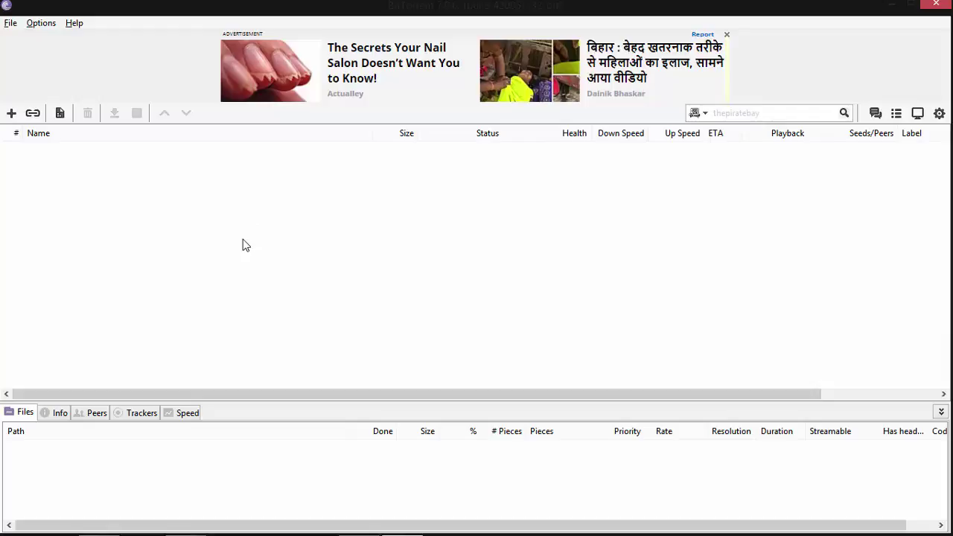
Step: Switch to a maximized File Explorer, open Akronos (E:) and select the Electrical Engineering 101 PDF
key("alt+Tab")
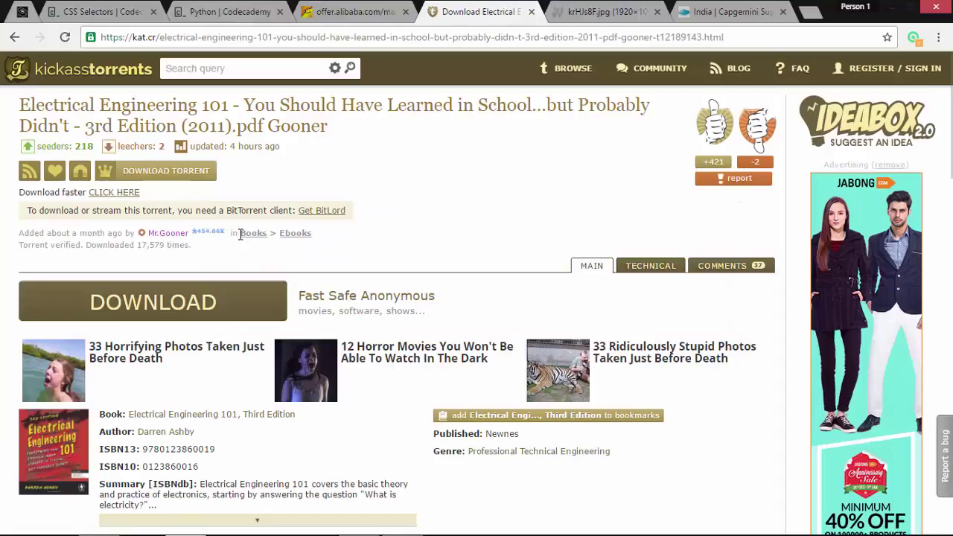
key("alt+Tab")
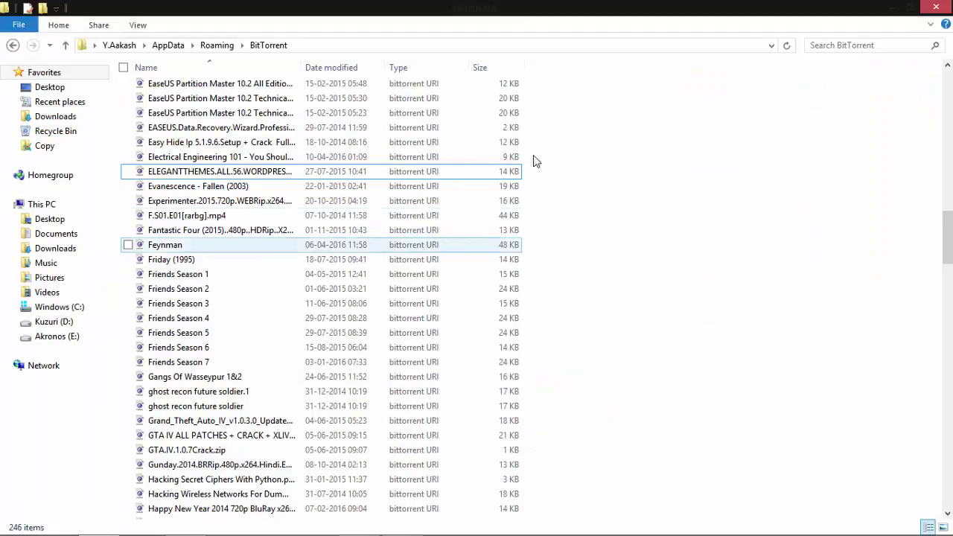
key("alt+Tab")
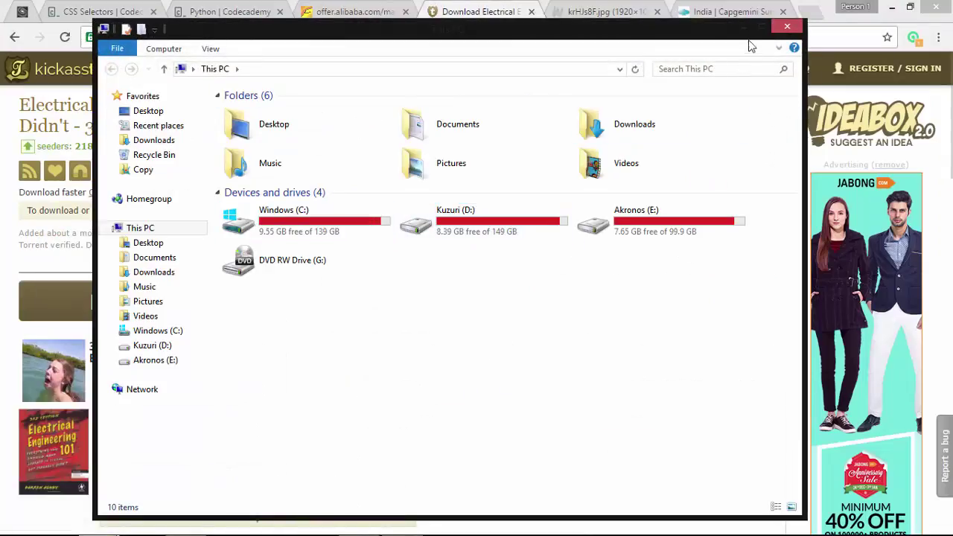
left_click(760, 29)
double_click(564, 202)
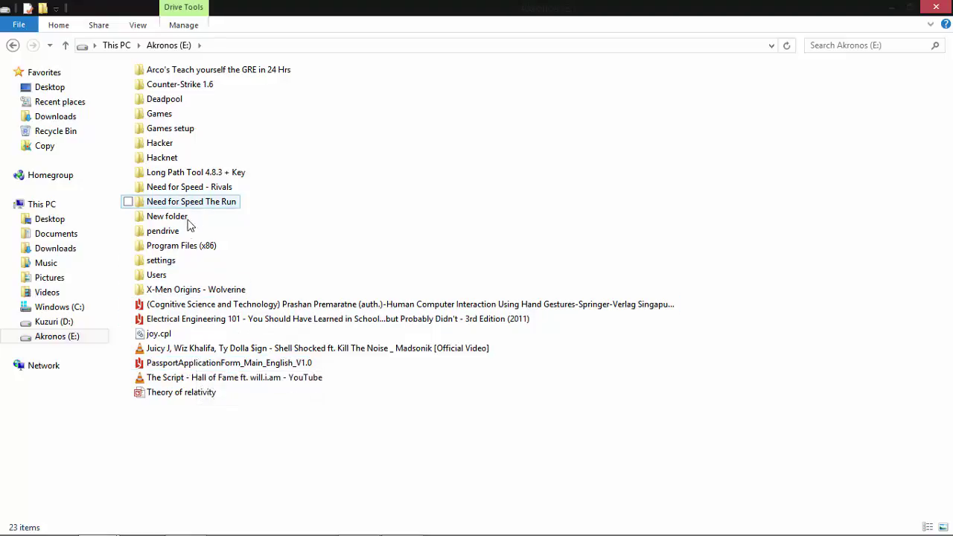
left_click(192, 323)
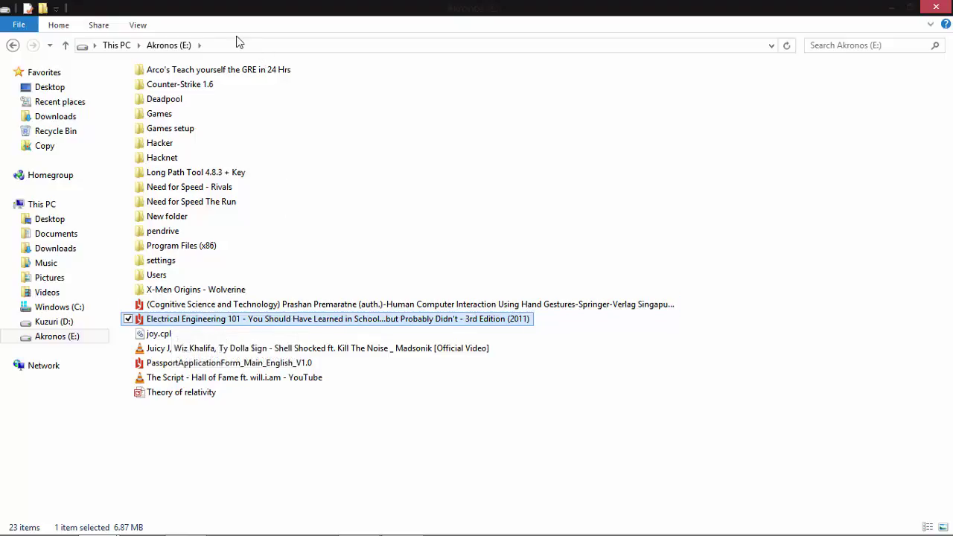
Step: Create a new folder named 'electrical' in the root of drive E:
left_click(219, 47)
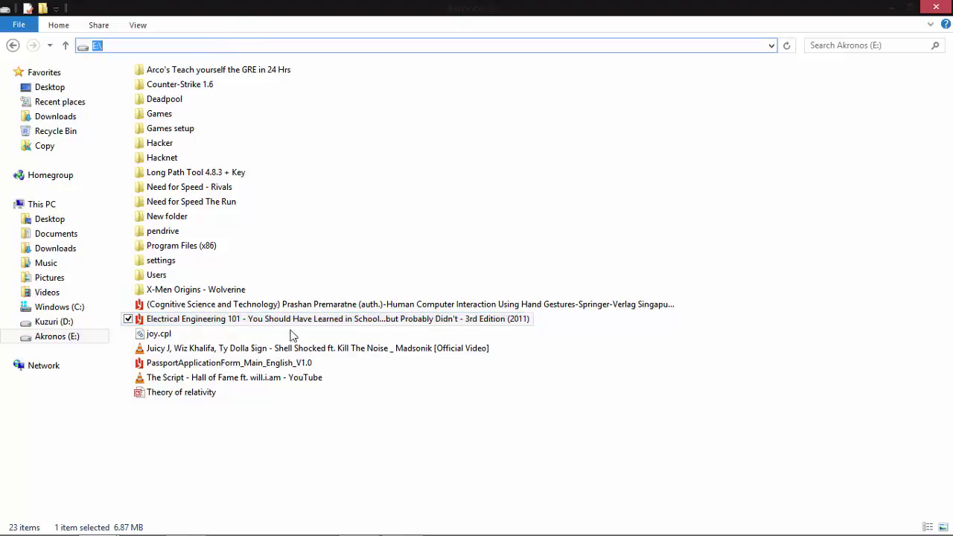
left_click(330, 419)
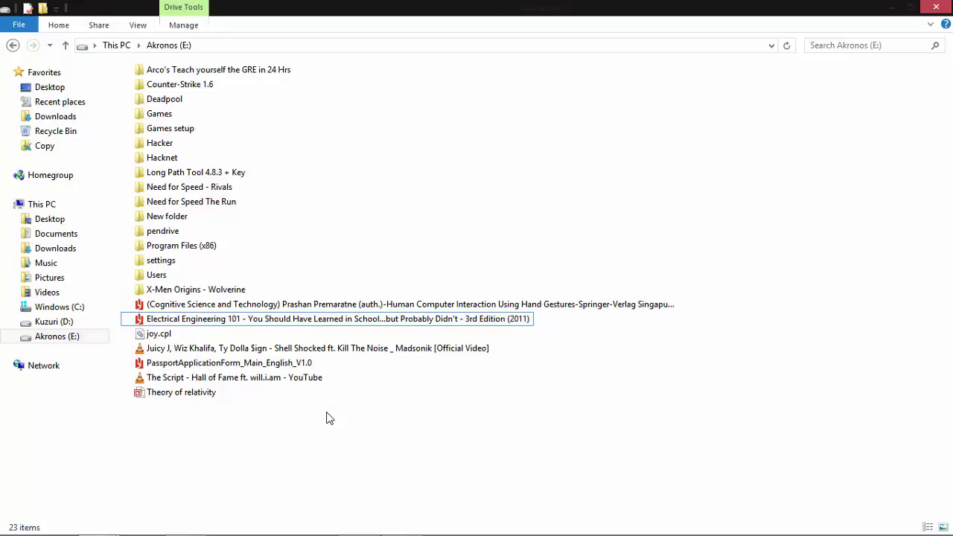
key("ctrl+shift+n")
type("e")
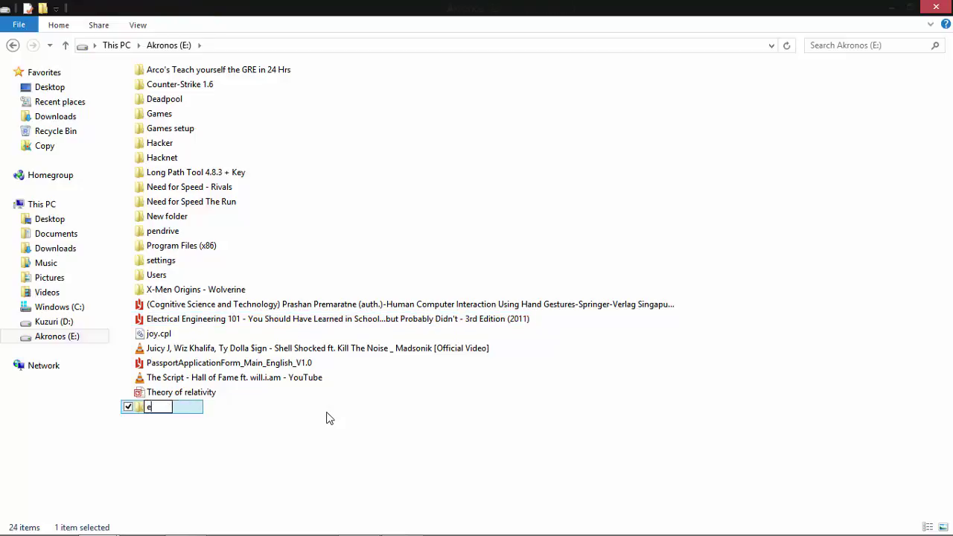
type("lectrical")
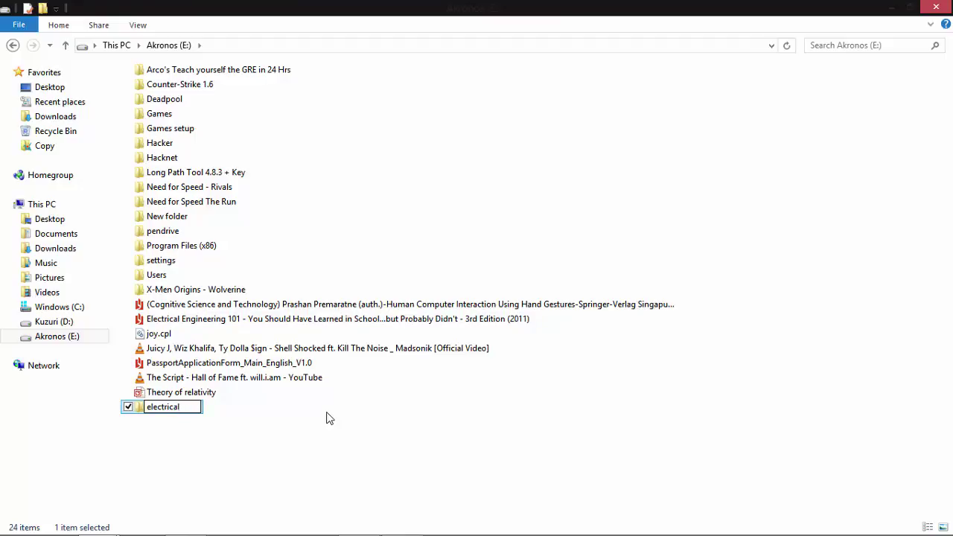
left_click(304, 320)
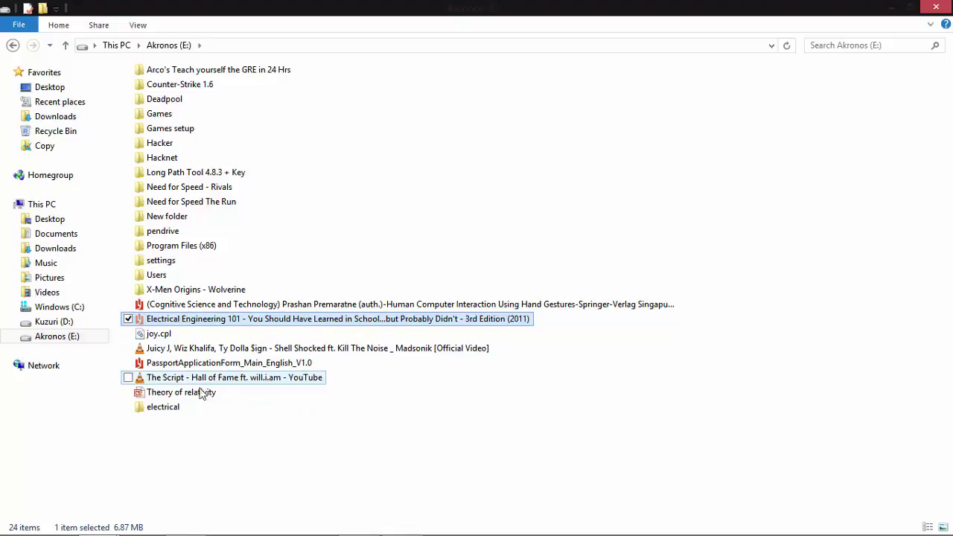
Step: Paste the Electrical Engineering 101 PDF into the electrical folder
left_click(165, 410)
double_click(166, 412)
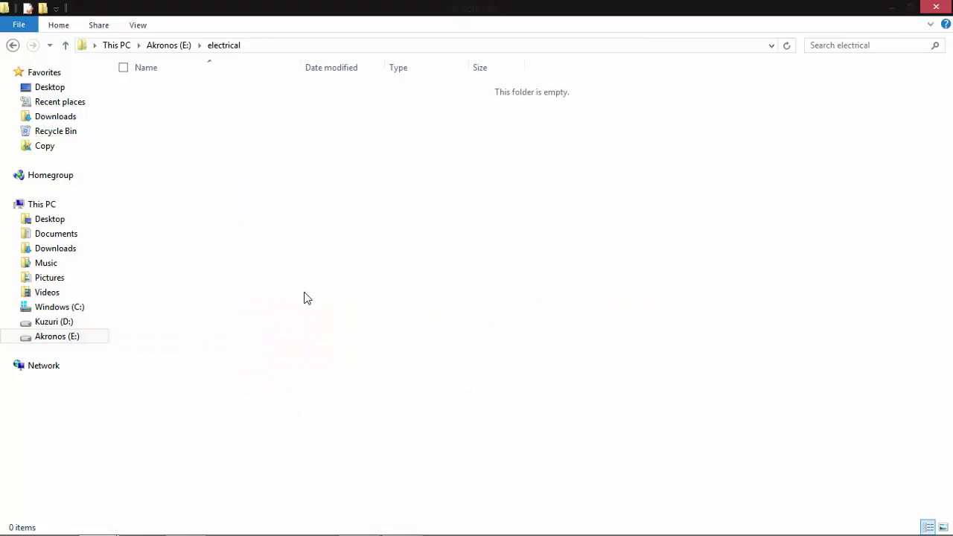
key("ctrl+v")
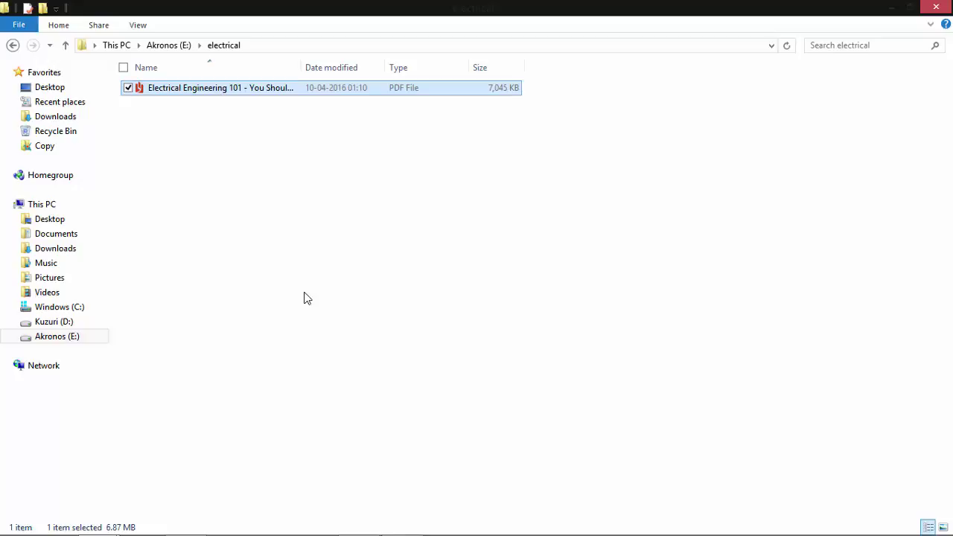
left_click(306, 298)
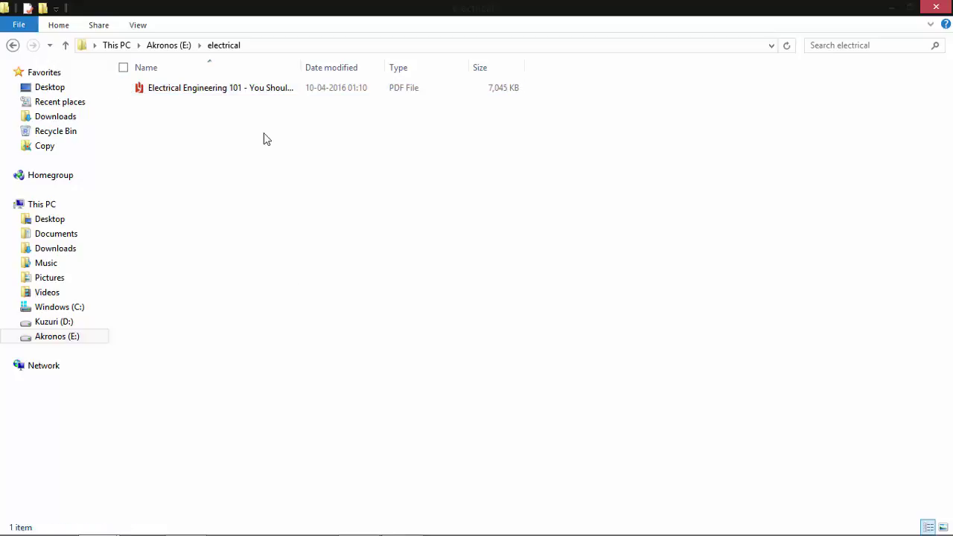
left_click(268, 46)
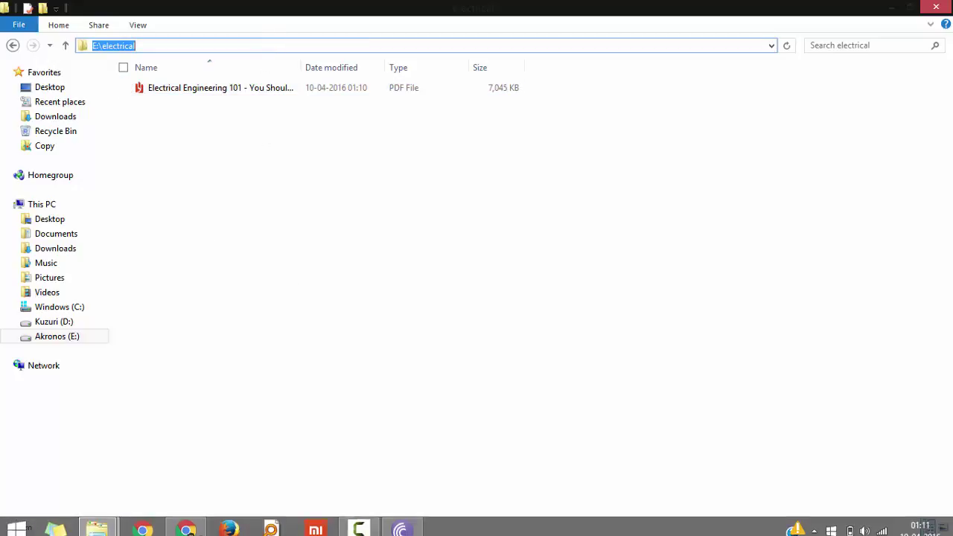
mouse_move(339, 525)
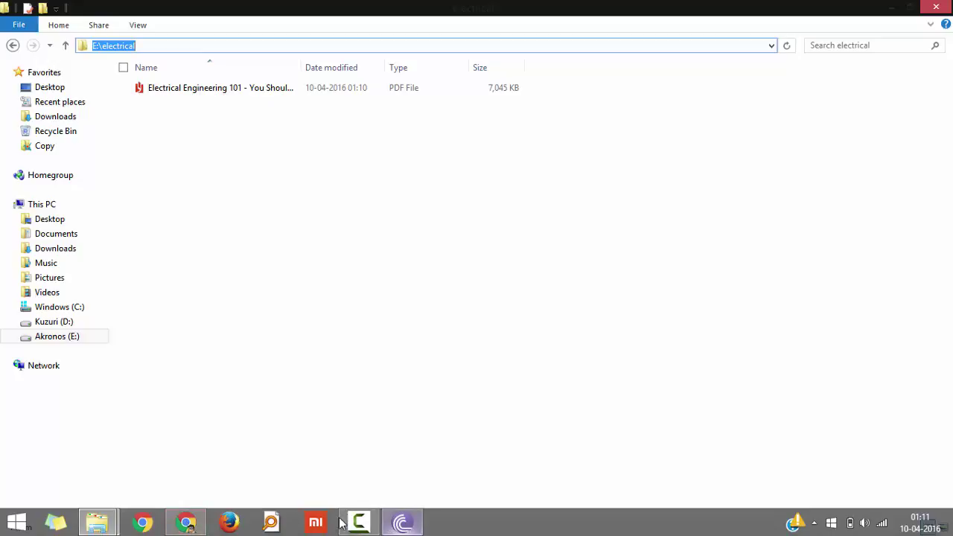
Step: Open the Electrical Engineering 101 .torrent file from %appdata%\BitTorrent to reload it into BitTorrent
key("super+r")
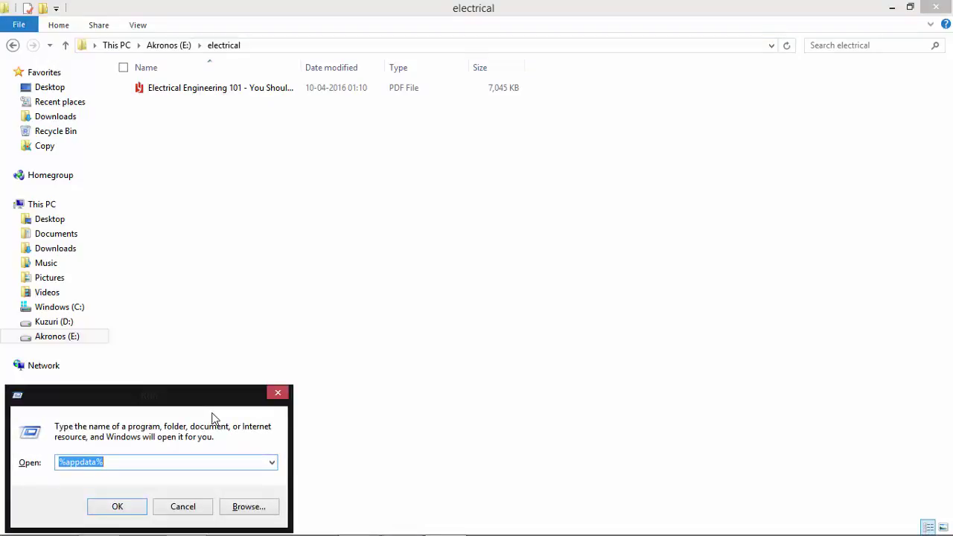
key("Return")
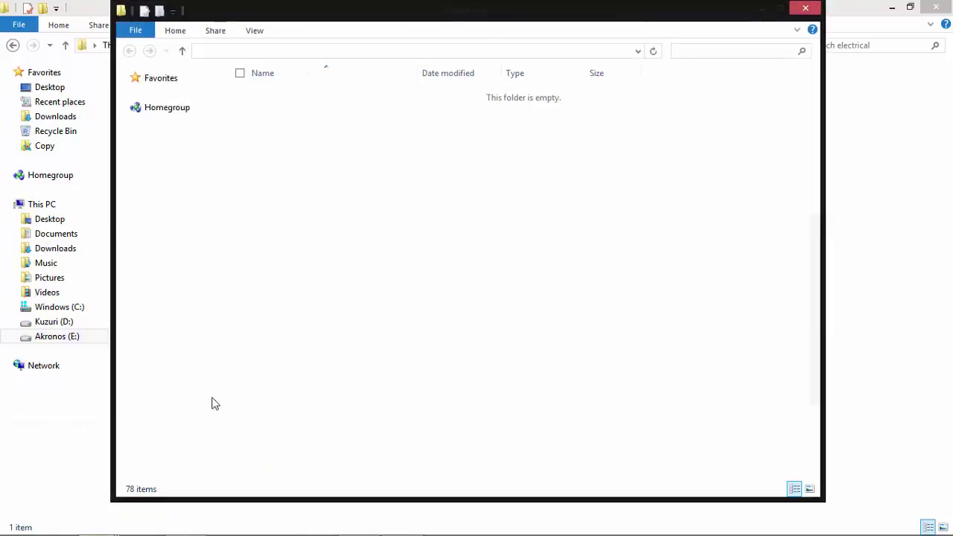
left_click(311, 257)
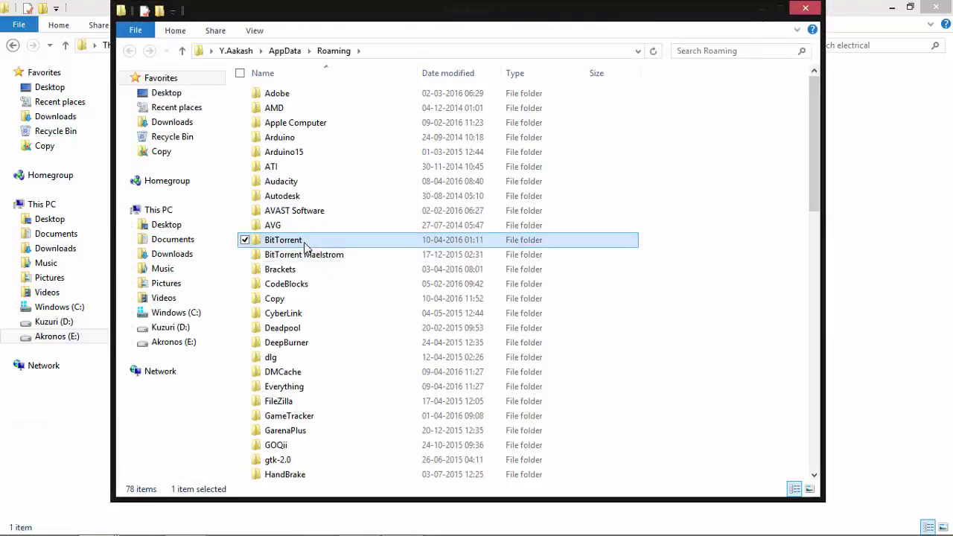
double_click(303, 241)
key("e")
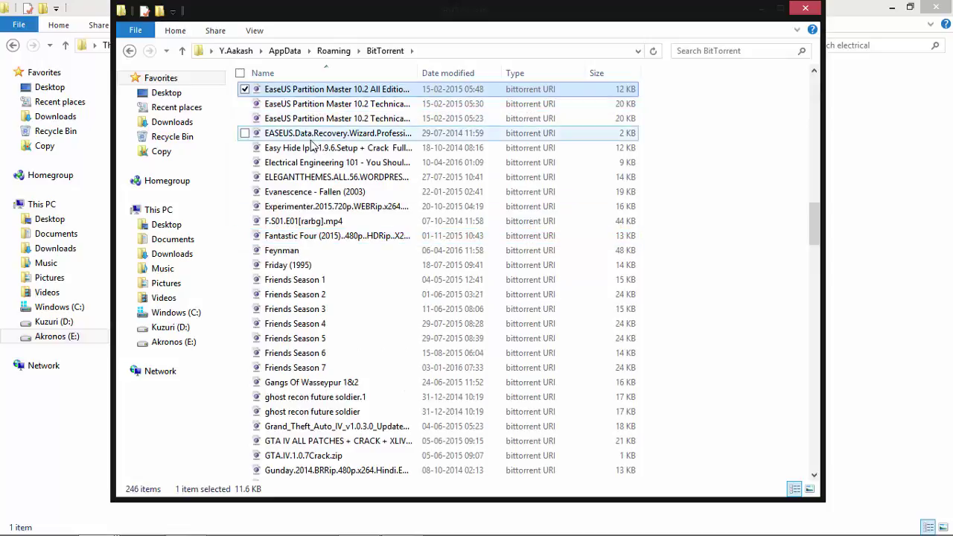
left_click(306, 165)
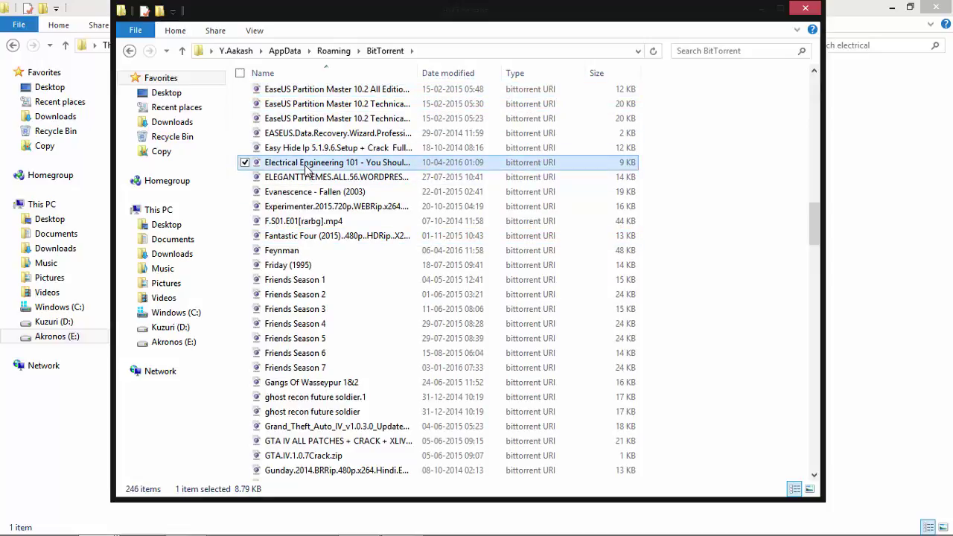
double_click(306, 163)
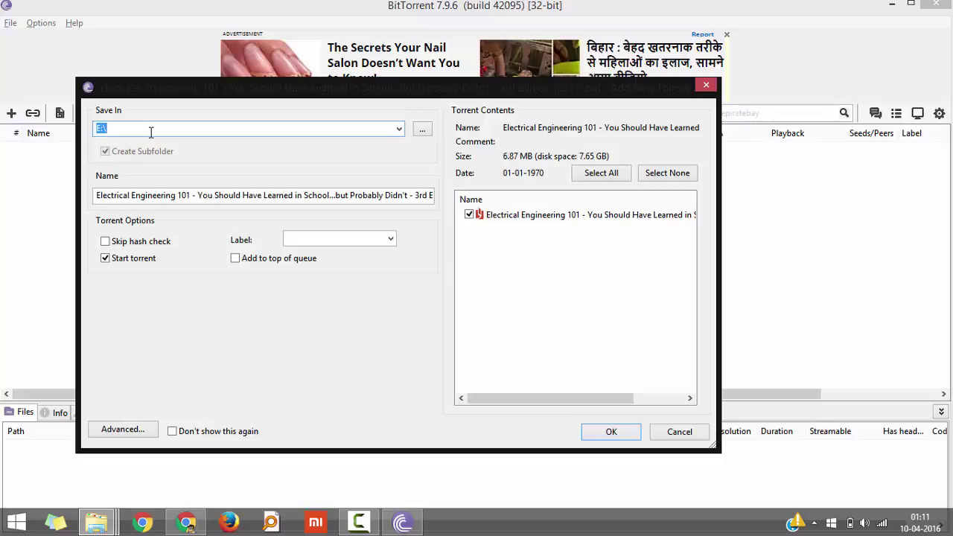
Step: Re-add the torrent saving to E:\electrical, let it resume, and stop it at 35%
type("E:\\electrical")
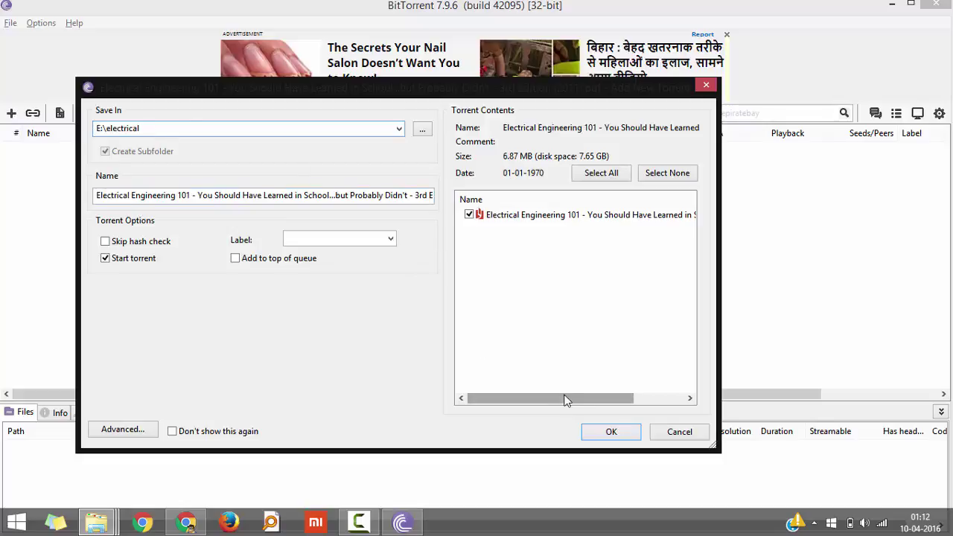
left_click(600, 433)
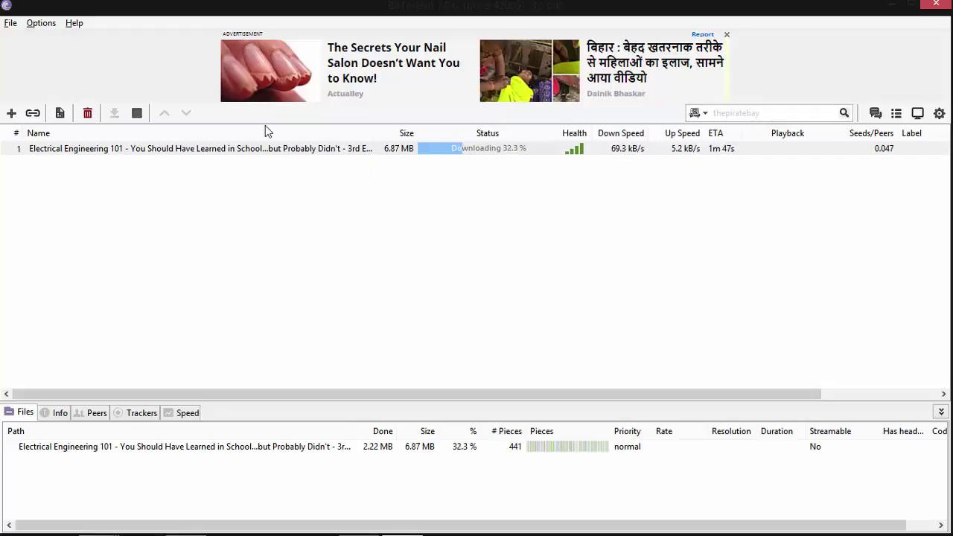
left_click(139, 119)
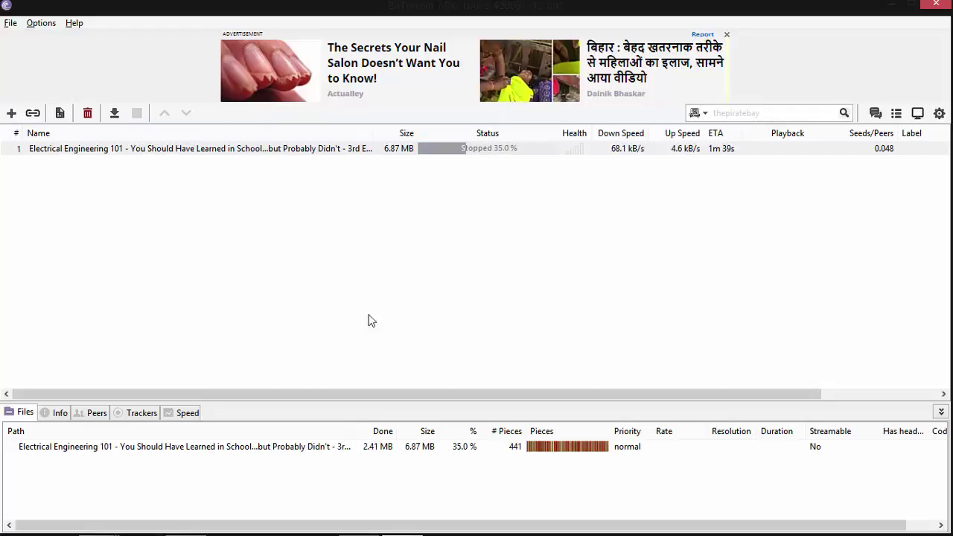